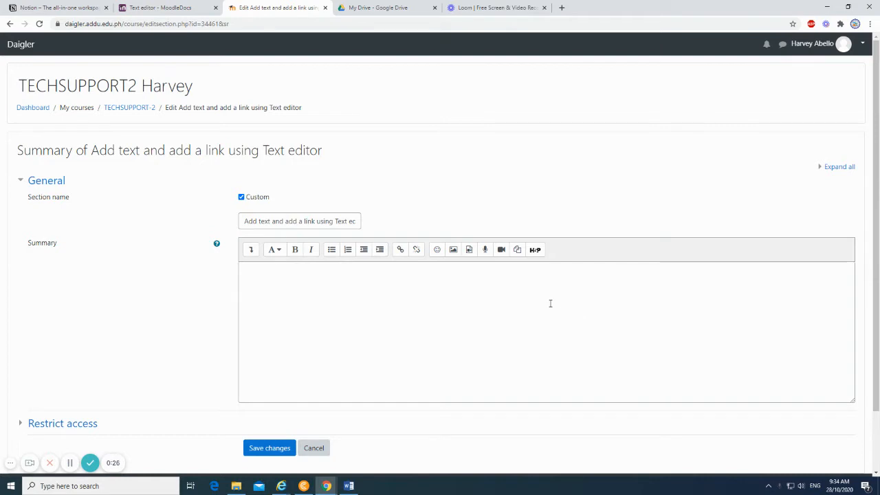
Enter "Using text Editor" in the section's summary
click(436, 290)
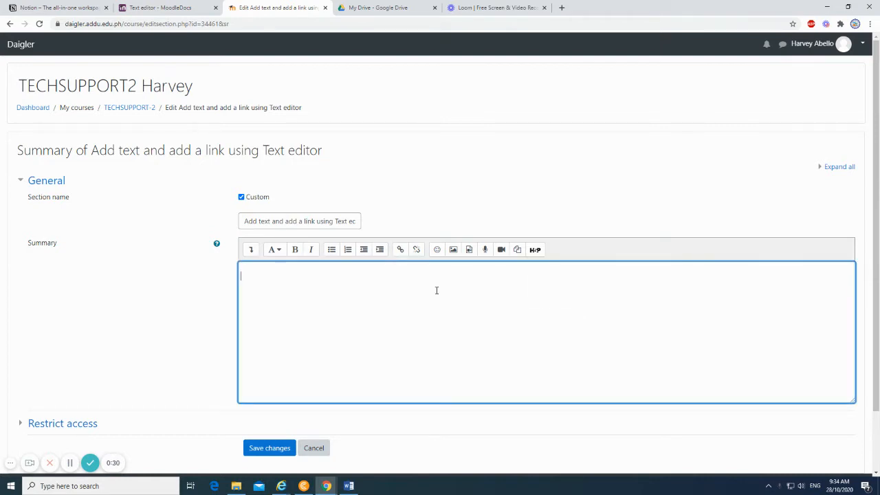
text(Using text Editor)
click(69, 459)
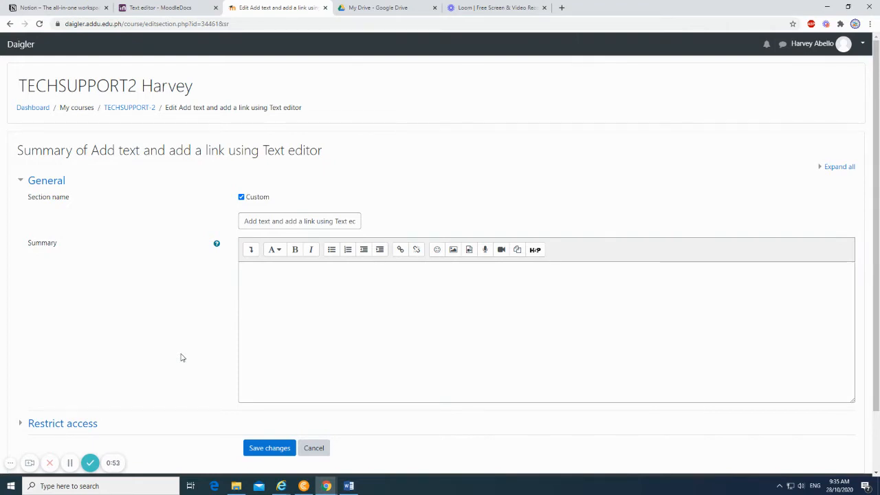
Switch to Word and copy the entire text of the "Using a text editor" document
click(349, 486)
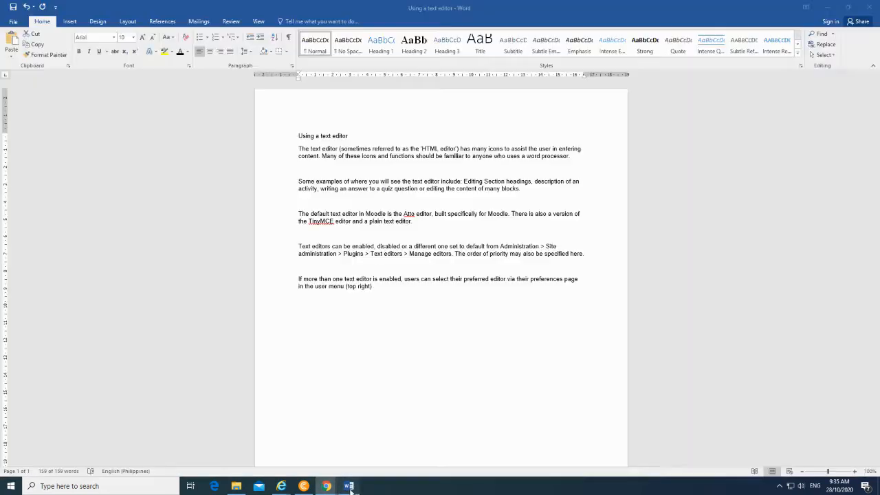
key(ctrl+a)
click(313, 135)
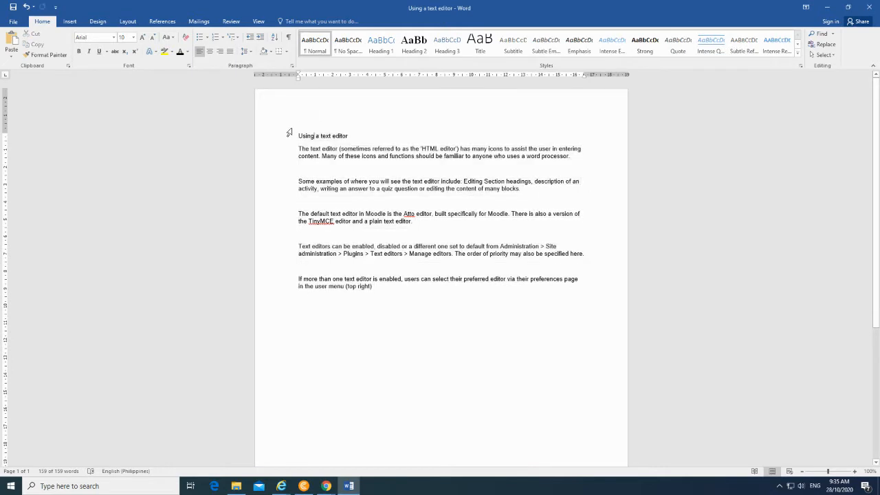
drag(297, 136, 418, 305)
key(ctrl+c)
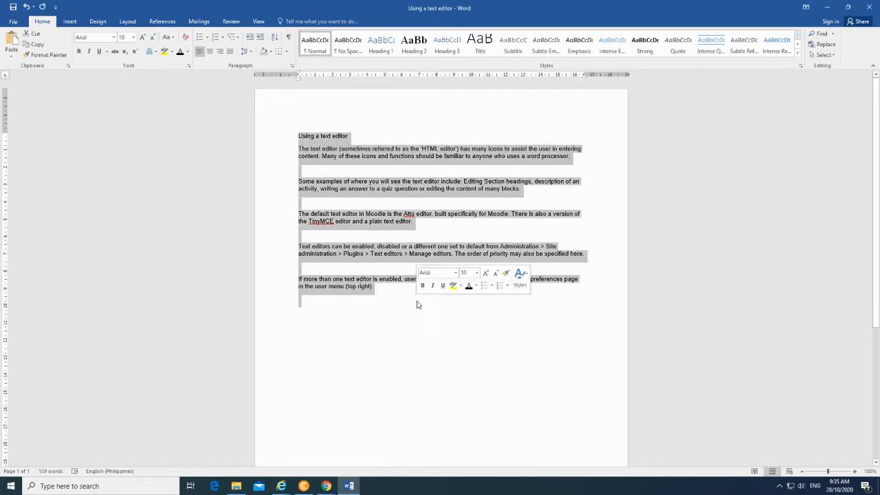
right_click(402, 189)
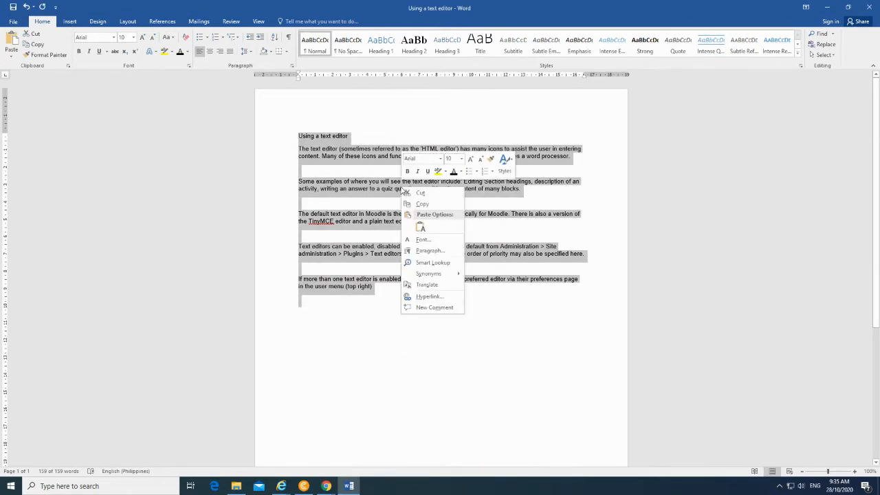
click(422, 204)
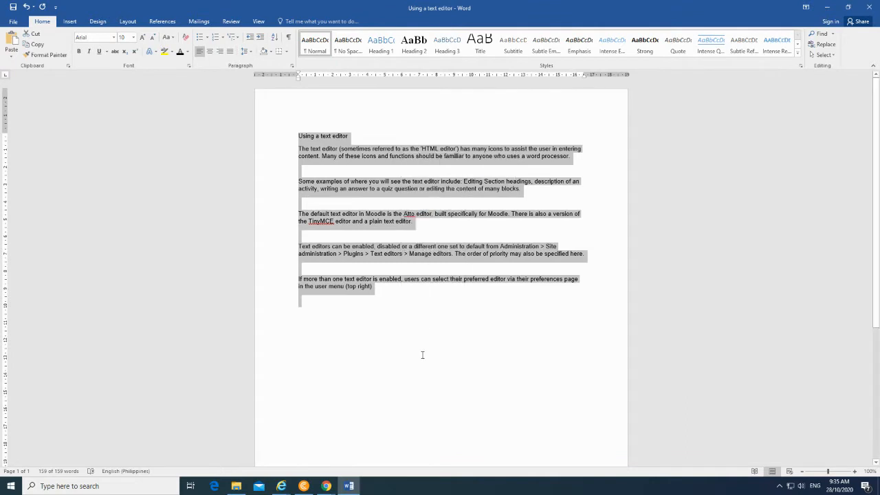
Switch back to the Moodle section editing page in Chrome and paste the copied text into the summary
mouse_move(326, 486)
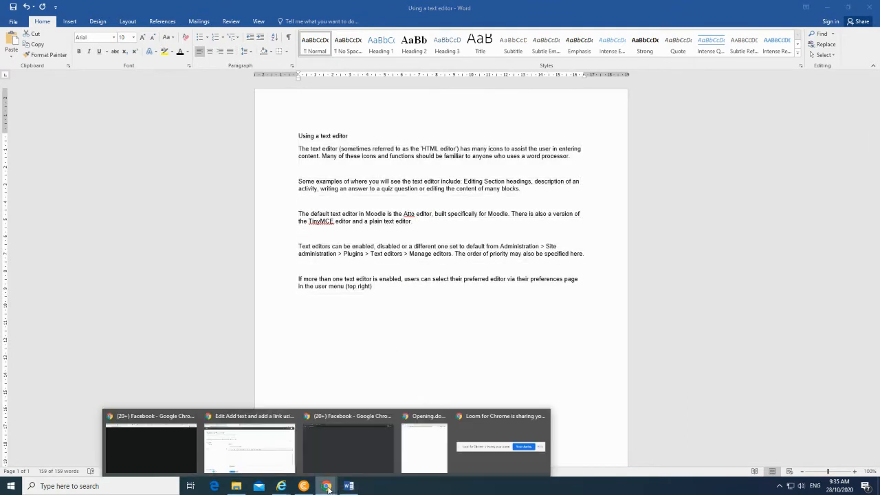
click(270, 456)
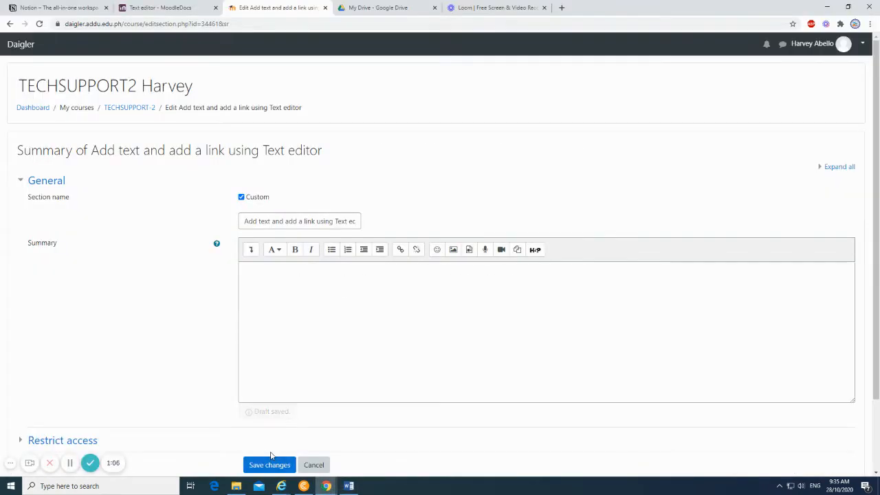
click(69, 463)
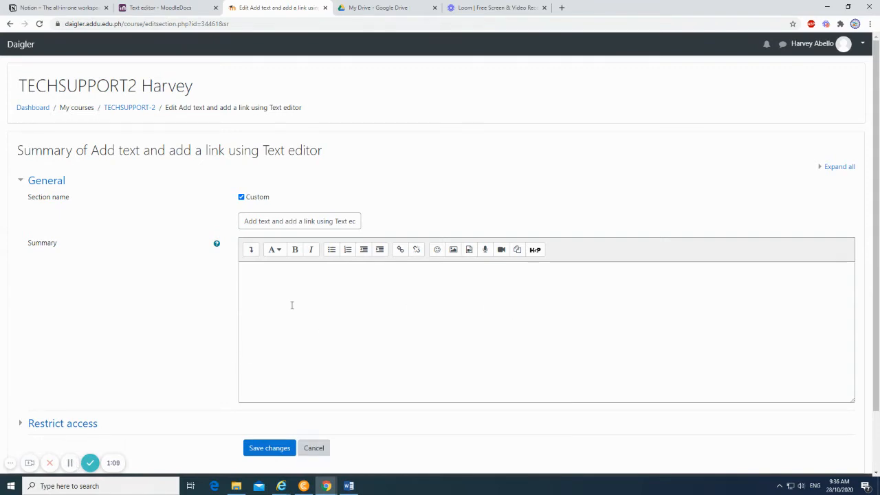
right_click(273, 284)
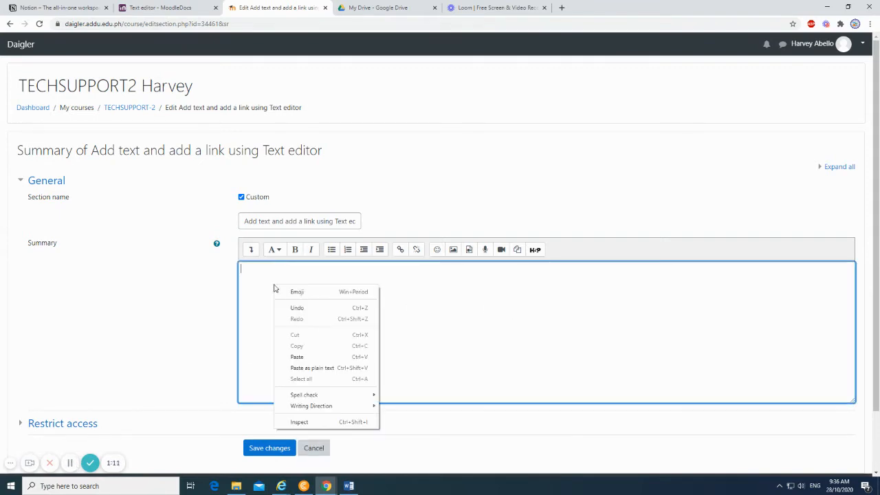
click(298, 357)
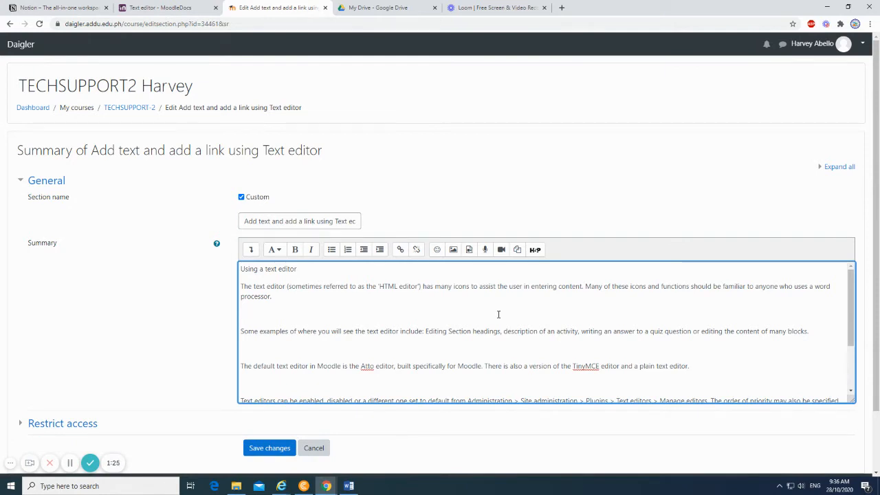
click(72, 466)
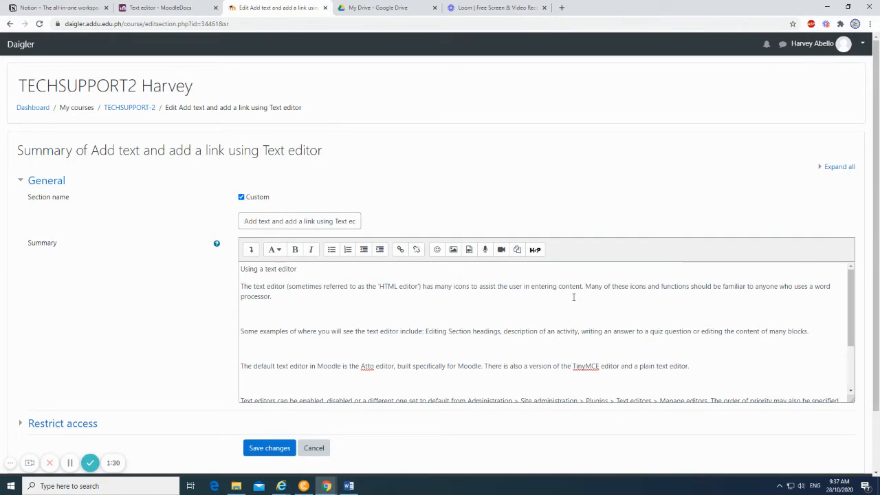
Start a link on the summary's heading line "Using a text editor" and copy the address of the MoodleDocs Text editor page
drag(307, 266, 239, 269)
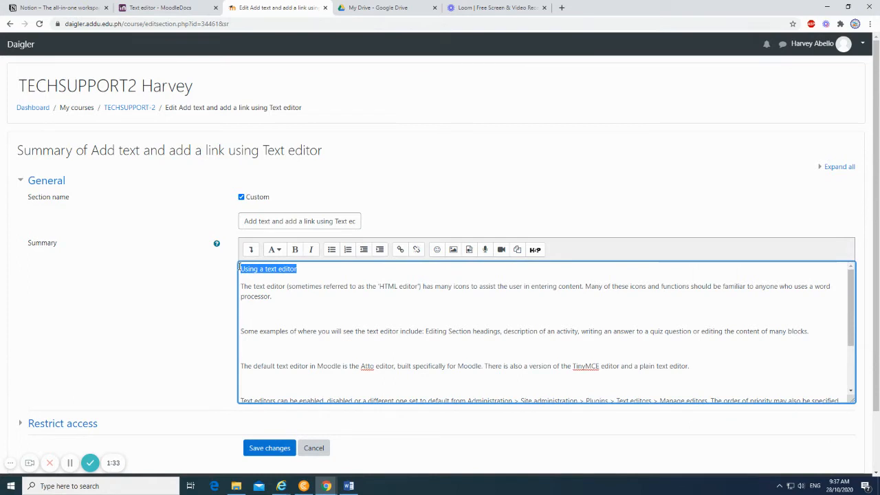
click(401, 250)
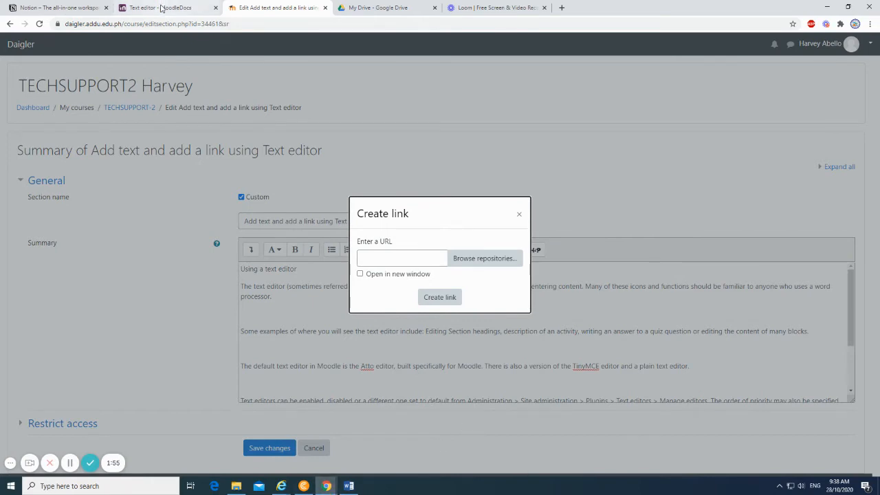
click(161, 7)
drag(227, 24, 66, 29)
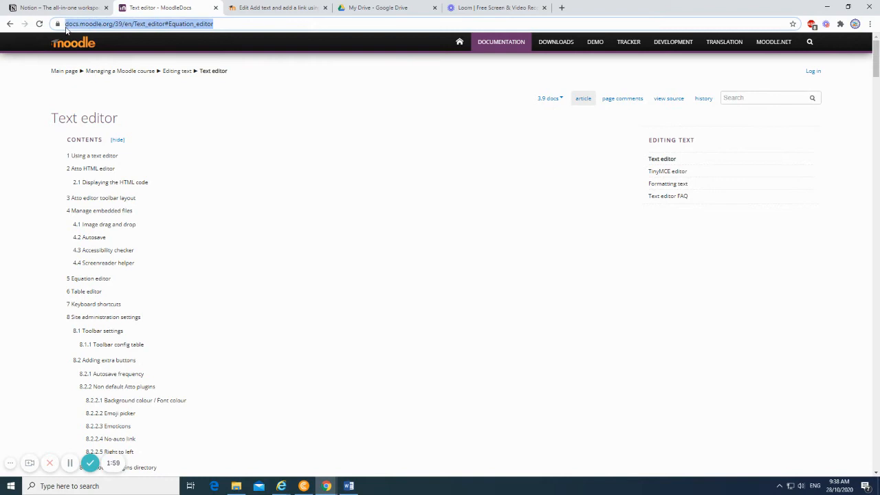
right_click(132, 24)
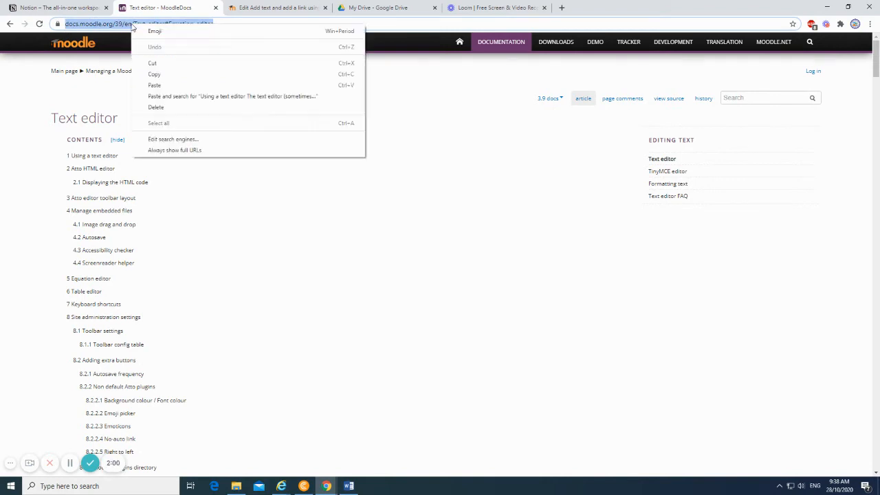
click(154, 75)
click(71, 465)
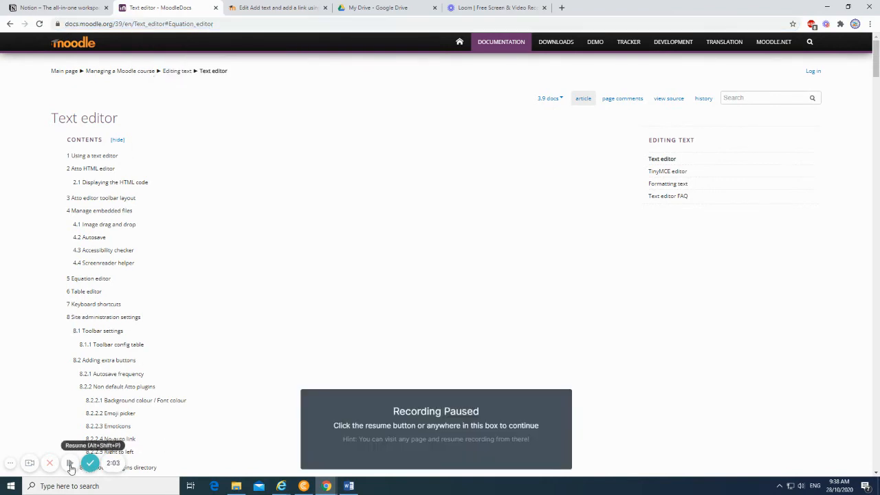
click(71, 465)
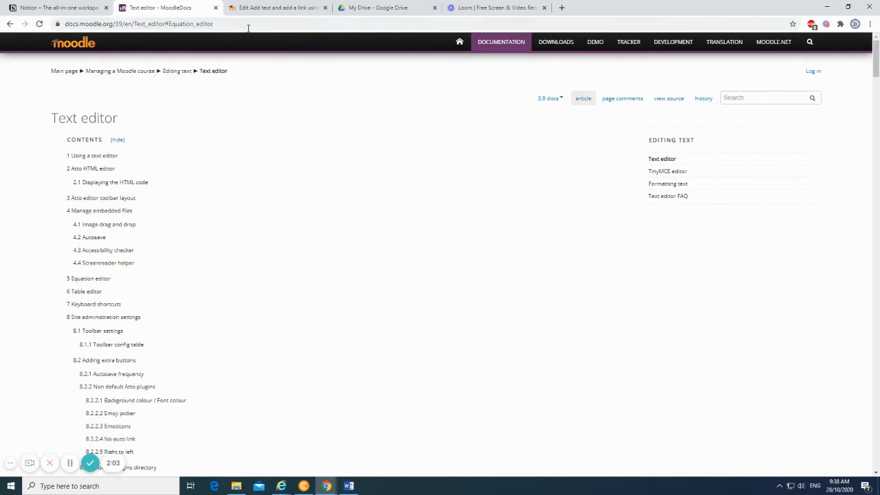
click(280, 9)
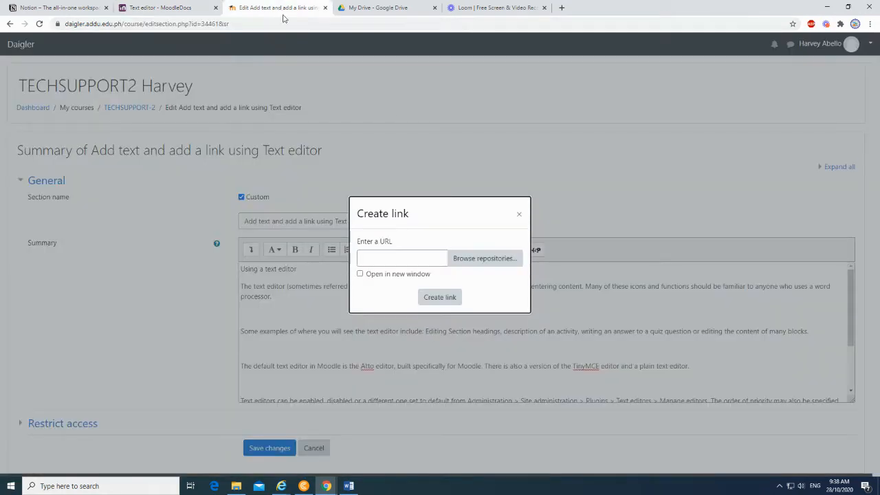
click(385, 257)
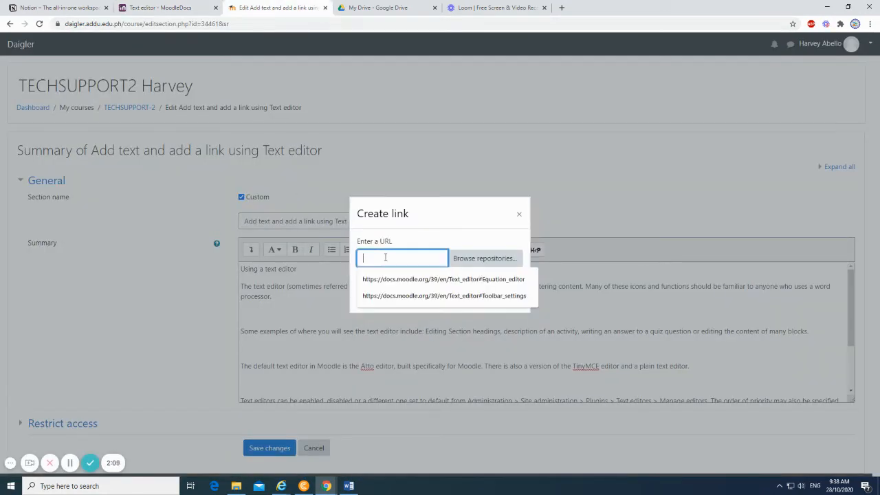
right_click(385, 257)
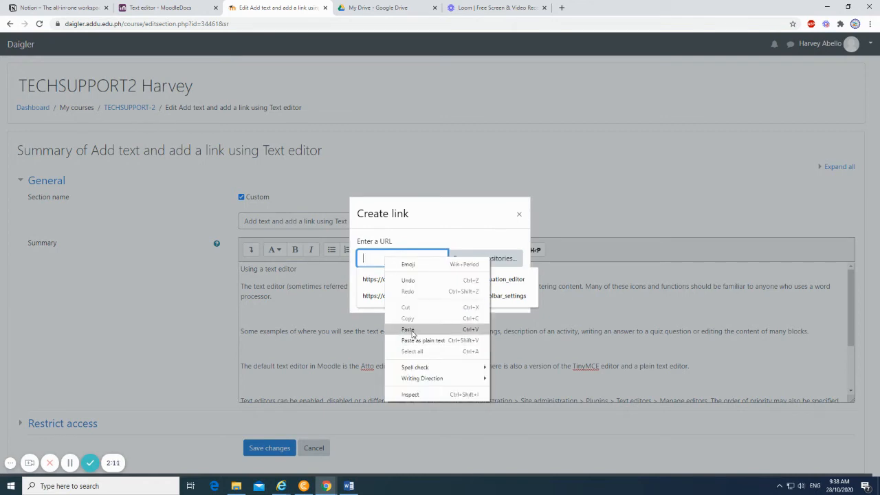
click(402, 329)
click(70, 463)
click(70, 463)
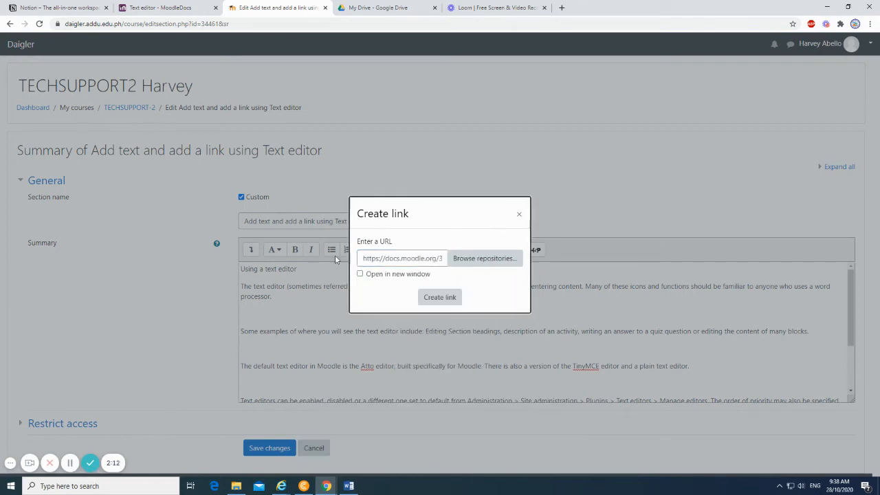
click(441, 301)
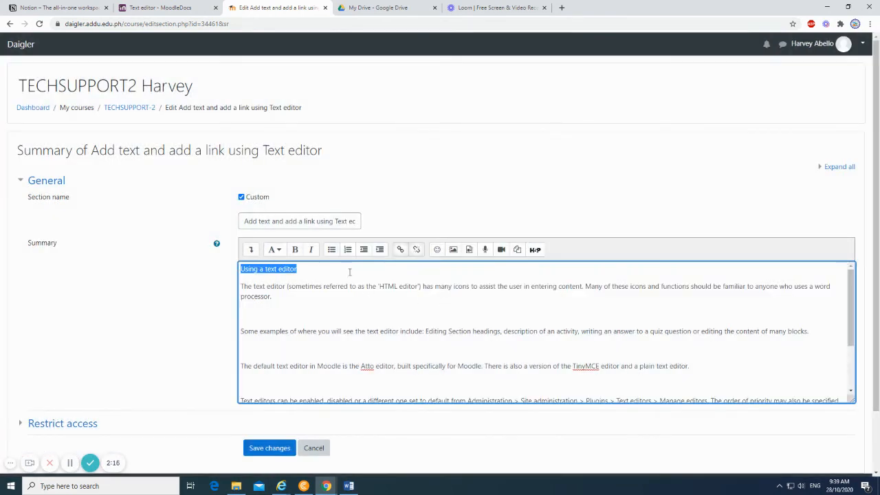
click(350, 270)
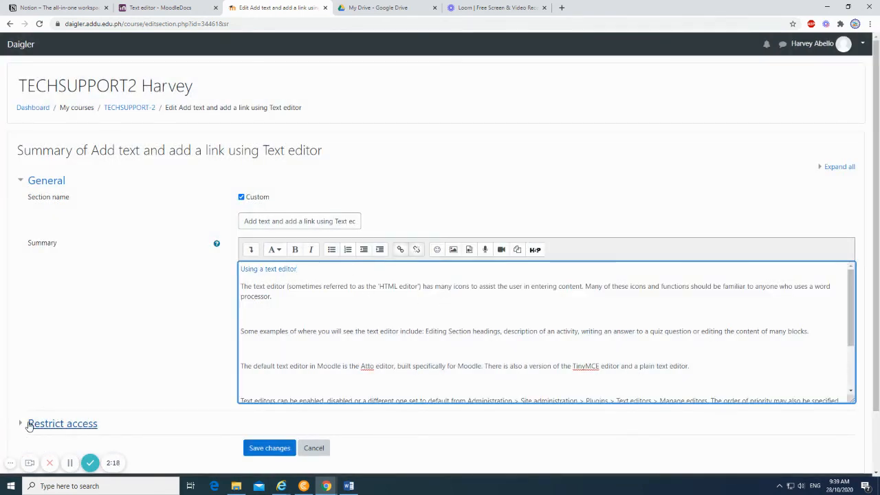
click(70, 463)
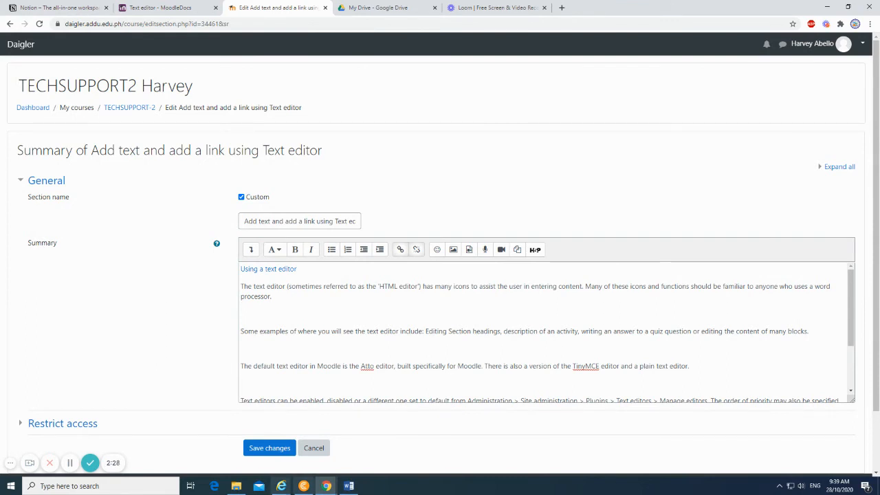
click(270, 448)
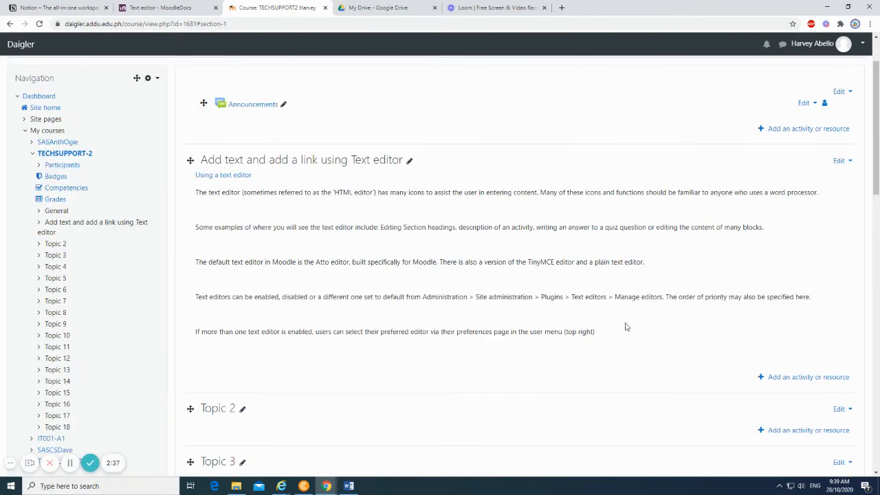
Test the "Using a text editor" link in the course section and look through the linked page up to its contents list
click(229, 178)
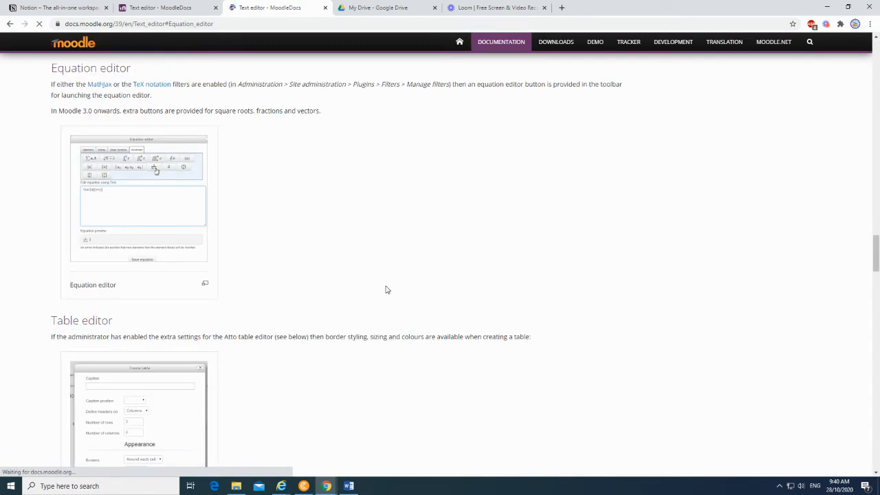
scroll(388, 289, up, 15)
scroll(482, 296, up, 15)
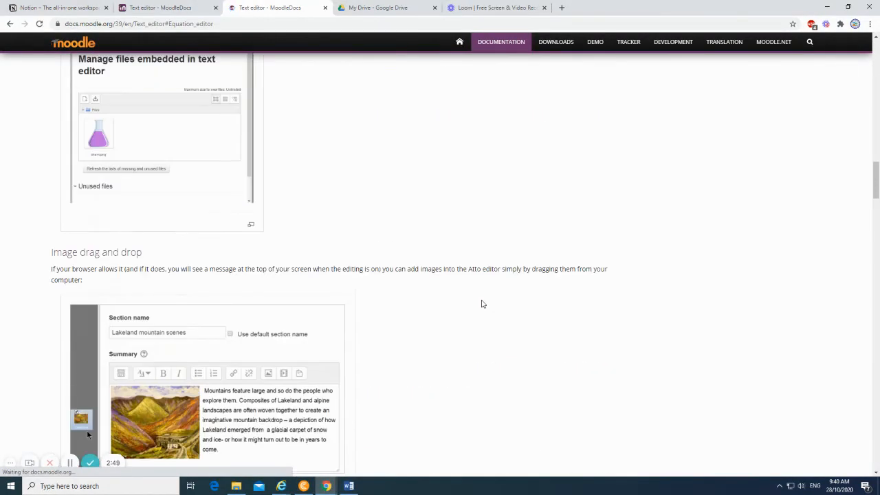
scroll(486, 289, up, 15)
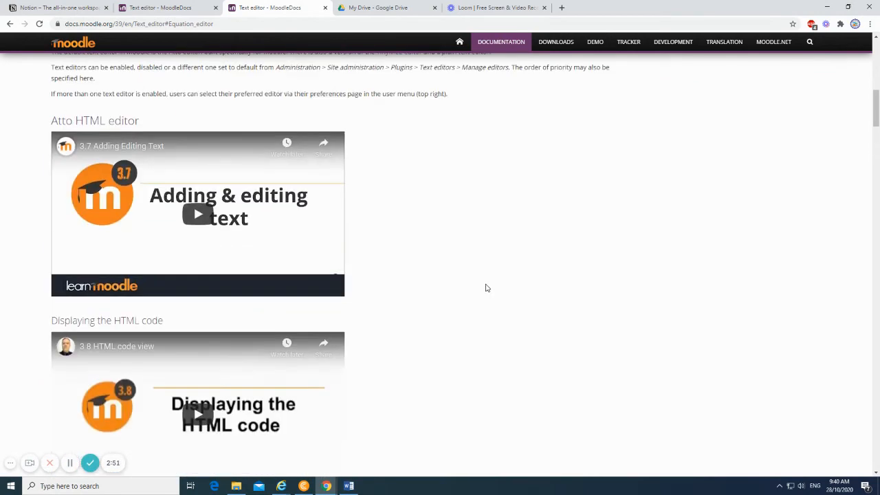
scroll(553, 293, up, 3)
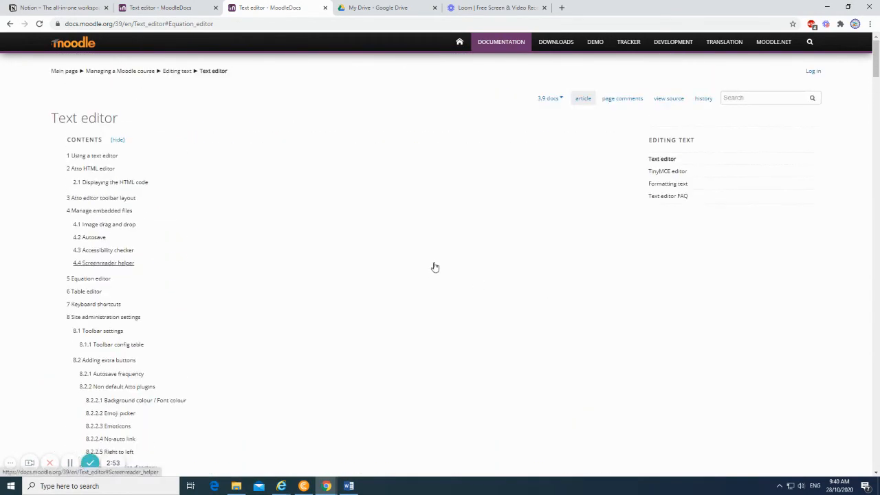